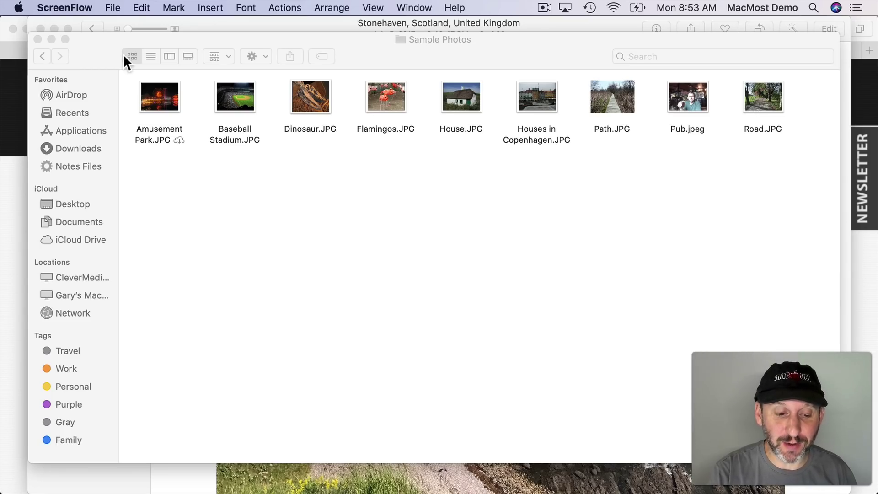
# Tile Finder and Calendar side by side in Split View, then close Calendar and restore Finder's window
pyautogui.click(89, 45)
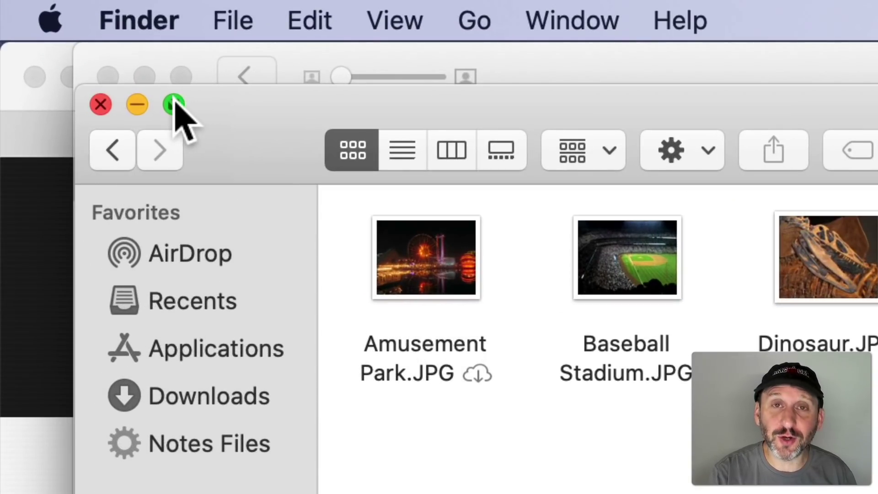
pyautogui.moveTo(65, 38)
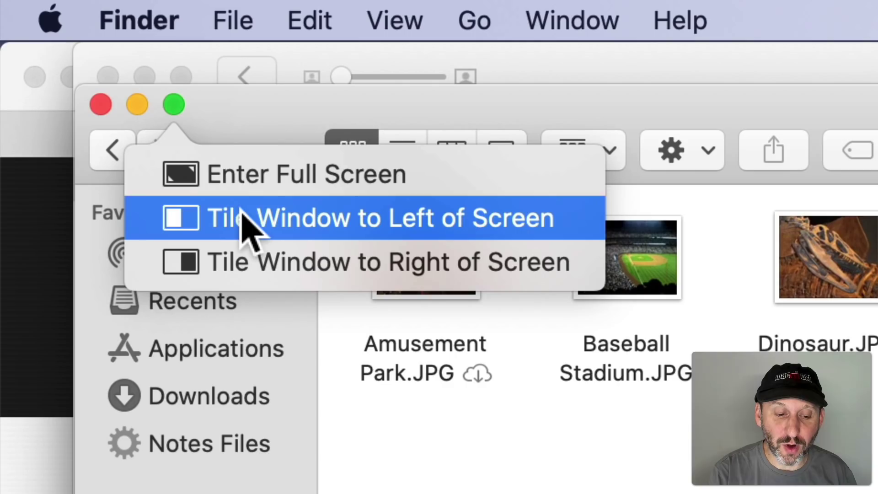
pyautogui.click(247, 220)
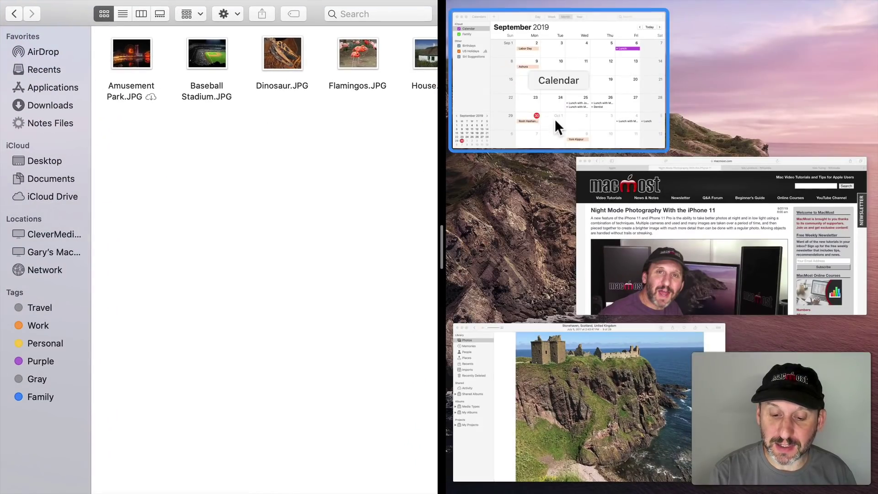
pyautogui.click(612, 101)
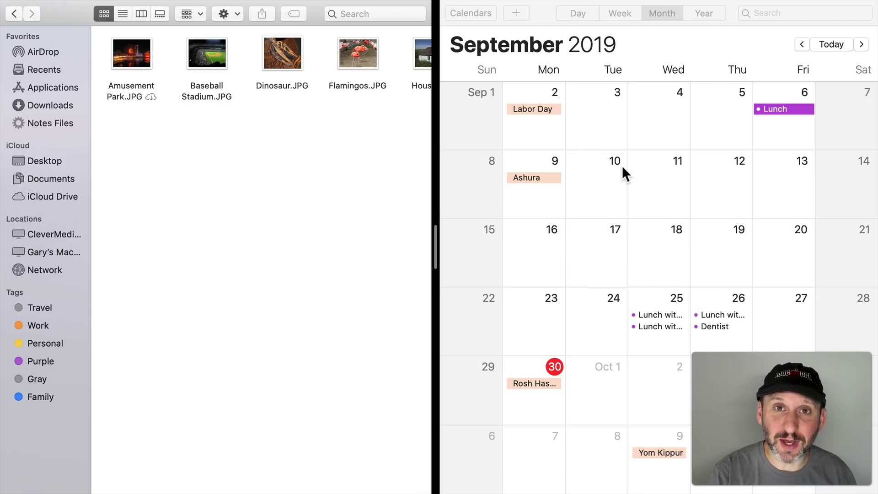
pyautogui.press('super+w')
pyautogui.moveTo(54, 7)
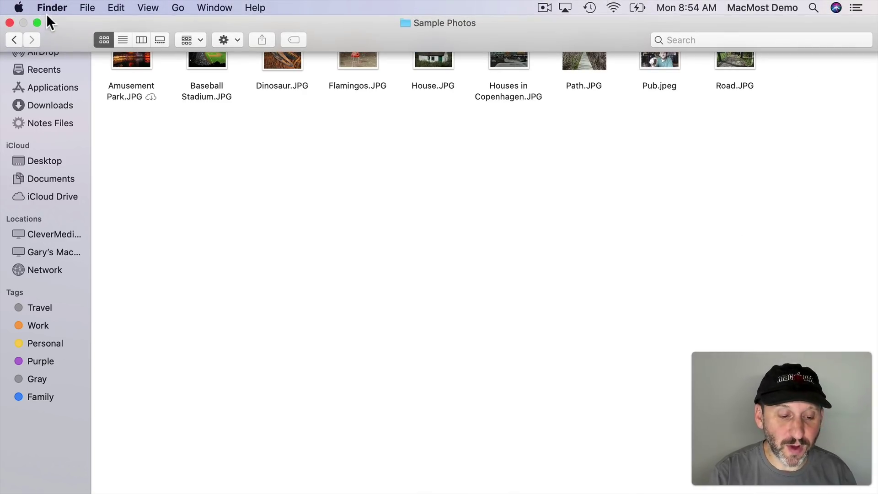
pyautogui.moveTo(37, 22)
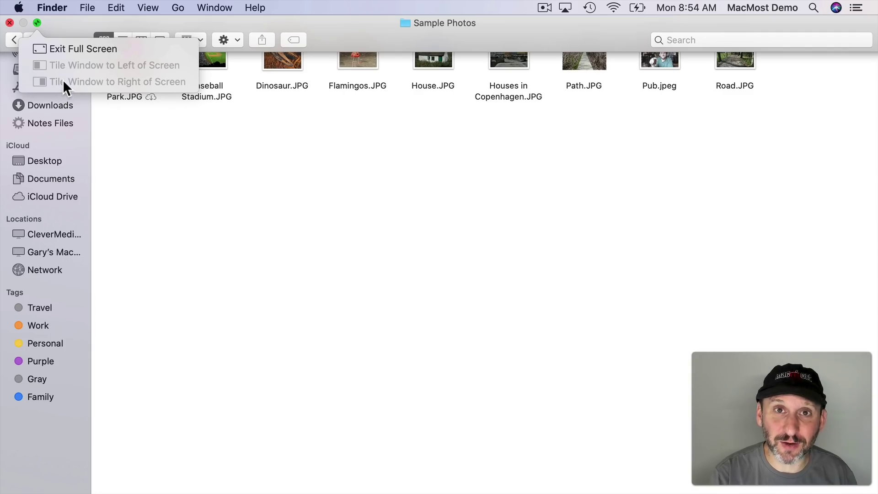
pyautogui.click(61, 50)
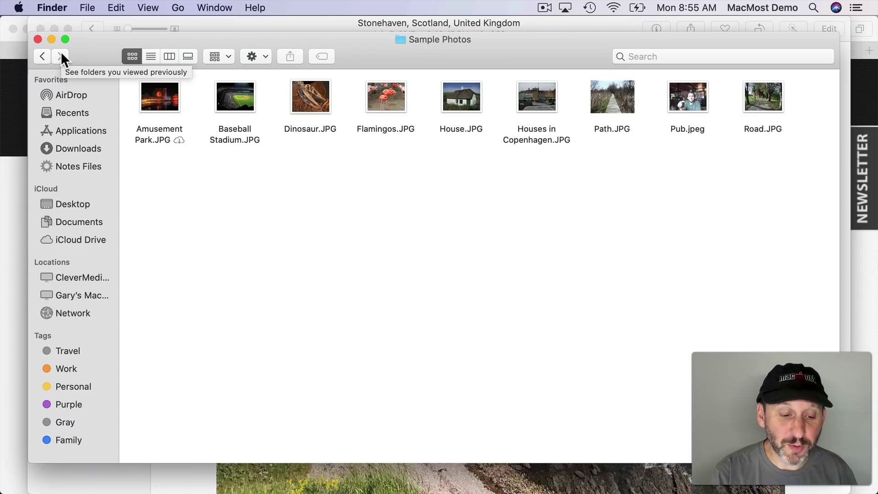
# Open System Preferences' General pane and select the Auto appearance
pyautogui.click(19, 8)
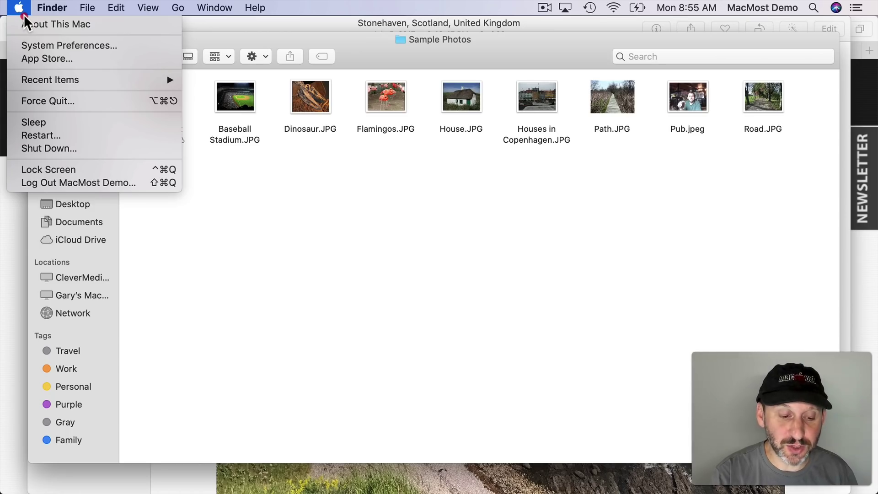
pyautogui.click(28, 44)
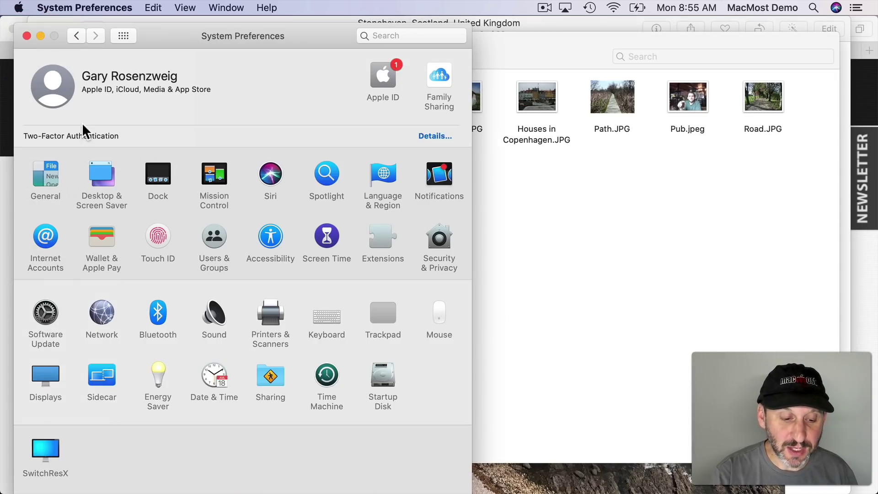
pyautogui.click(49, 174)
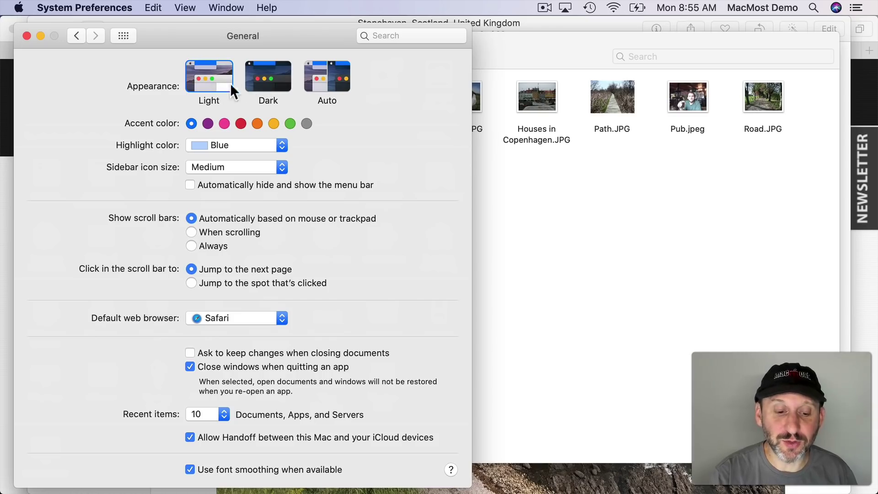
pyautogui.click(313, 88)
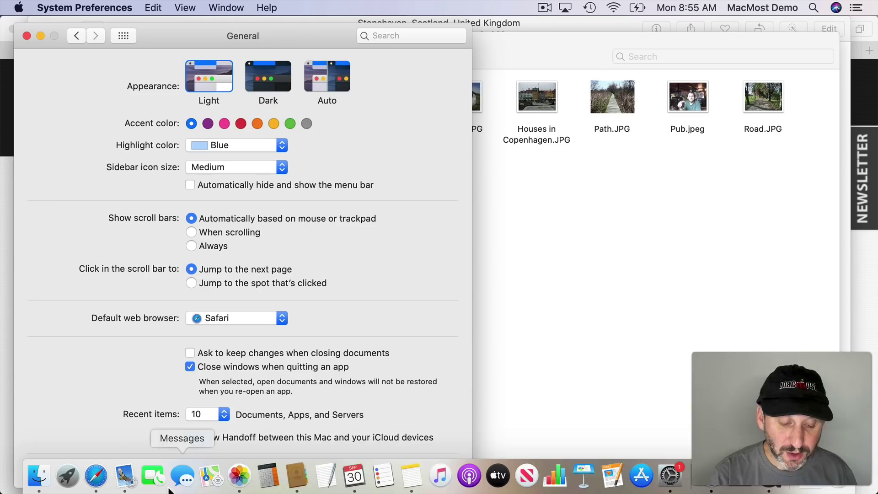
# In Mail, block the MacMost sender of the 'So cute!' message
pyautogui.click(128, 483)
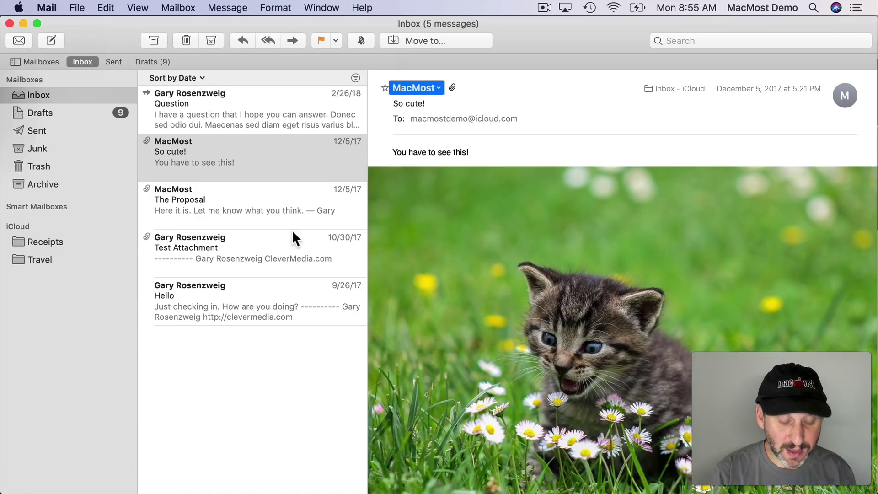
pyautogui.moveTo(412, 134)
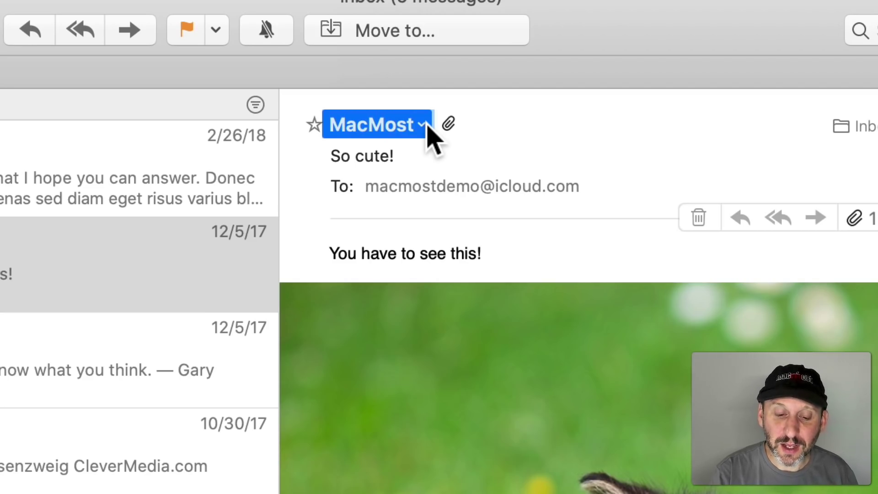
pyautogui.click(427, 128)
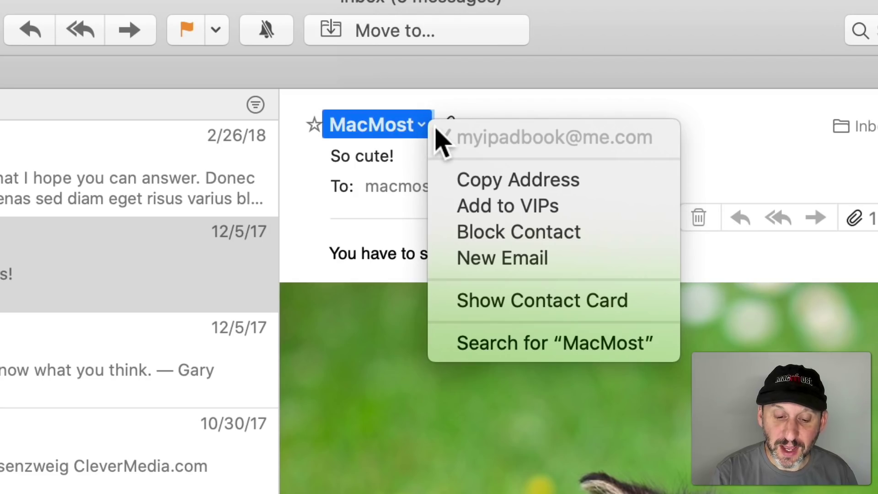
pyautogui.click(492, 230)
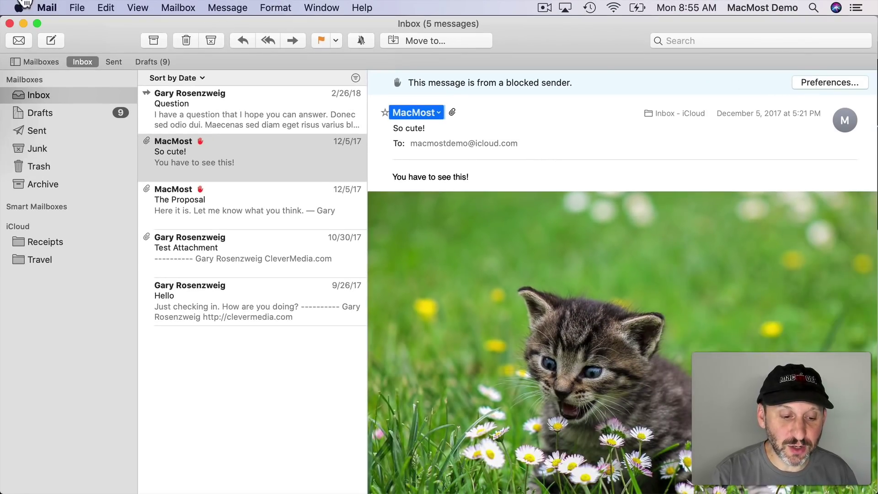
# Delete the MacMost entry from the Blocked list in Mail's Junk Mail preferences
pyautogui.click(47, 7)
pyautogui.click(57, 46)
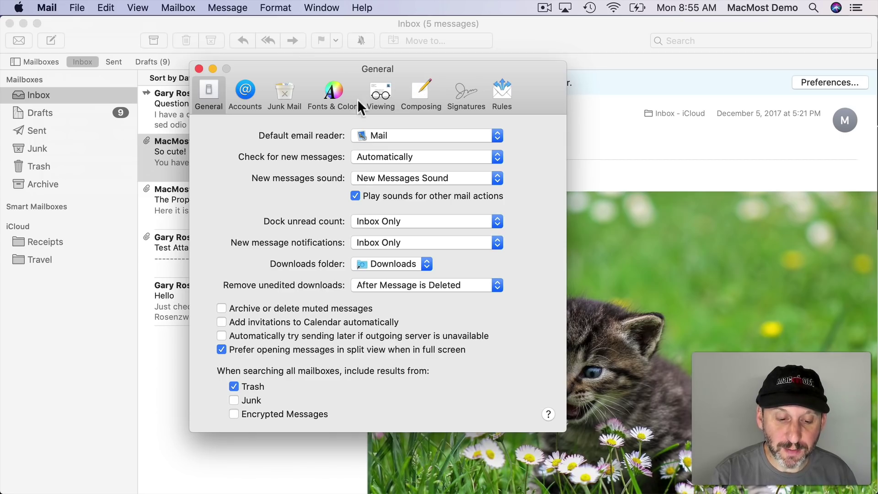
pyautogui.click(284, 94)
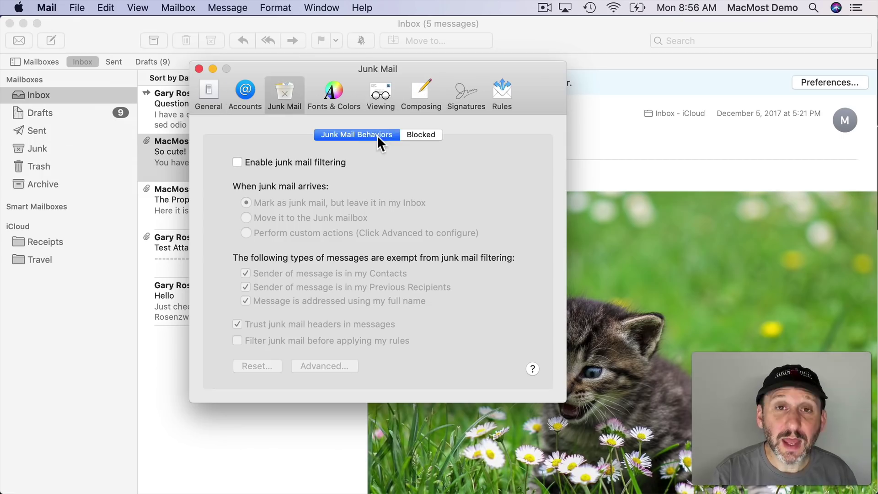
pyautogui.click(420, 134)
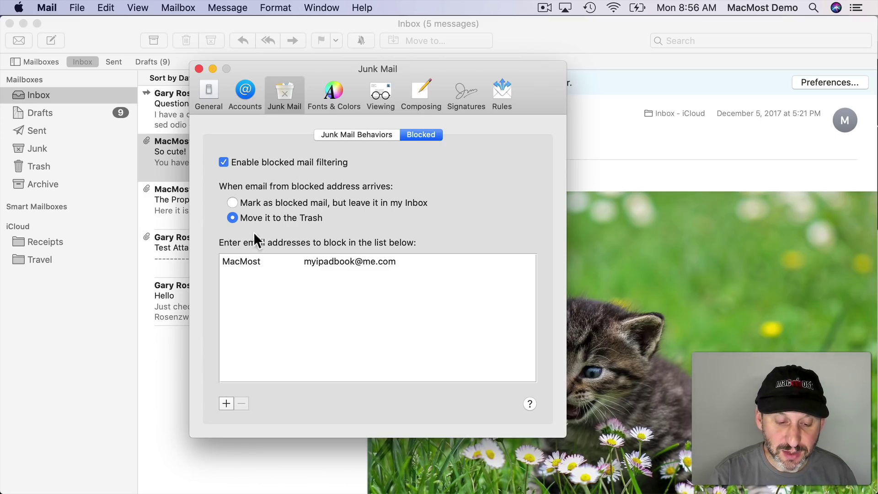
pyautogui.click(241, 261)
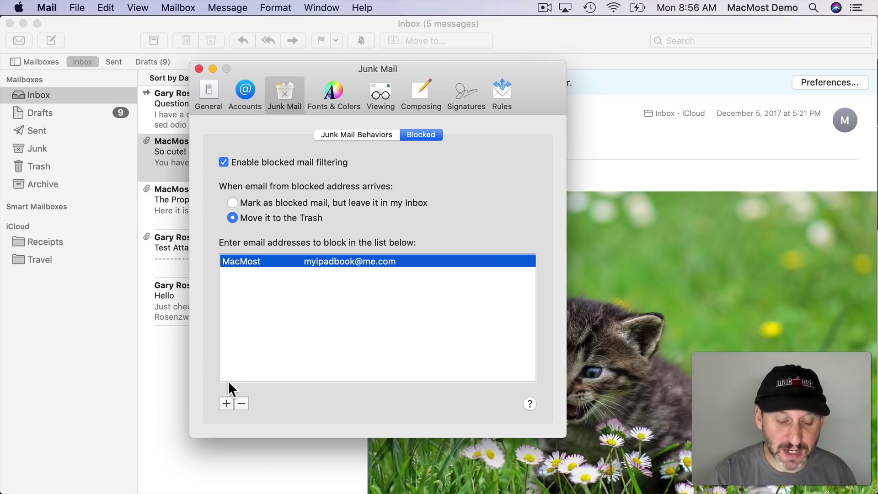
pyautogui.click(242, 403)
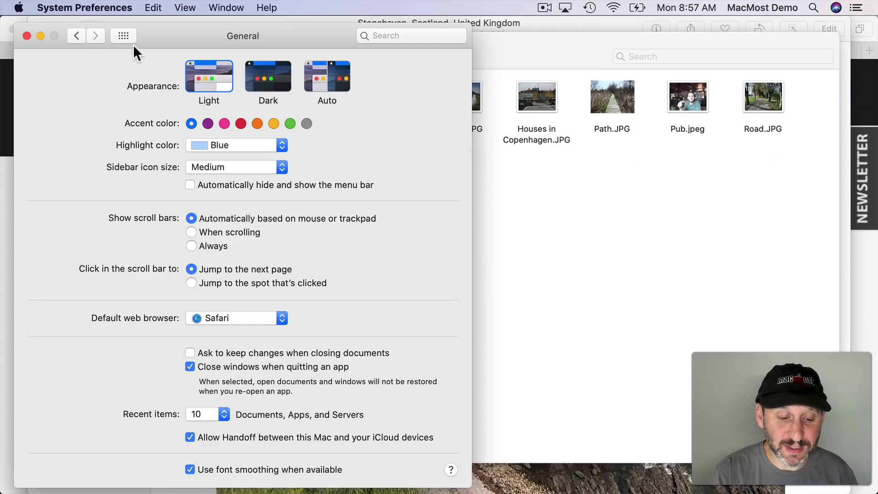
# Enable Hover Text in Accessibility Zoom, keeping the Full screen zoom style
pyautogui.click(132, 41)
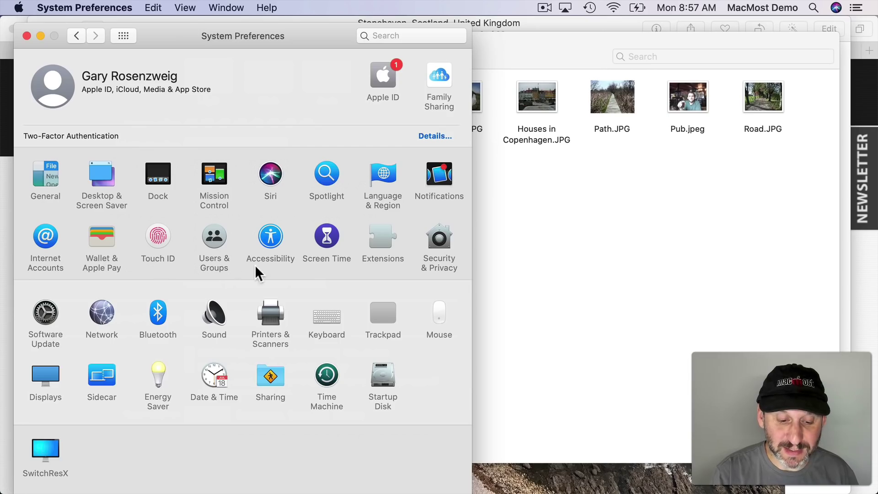
pyautogui.click(264, 241)
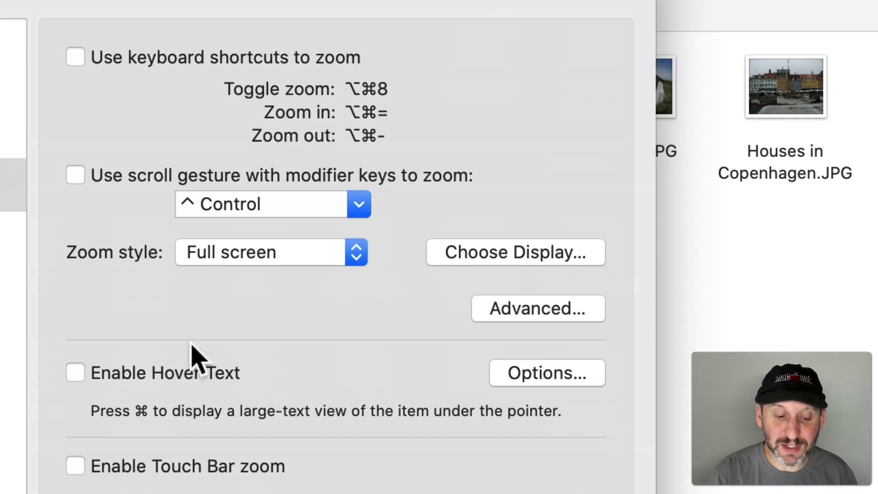
pyautogui.click(237, 254)
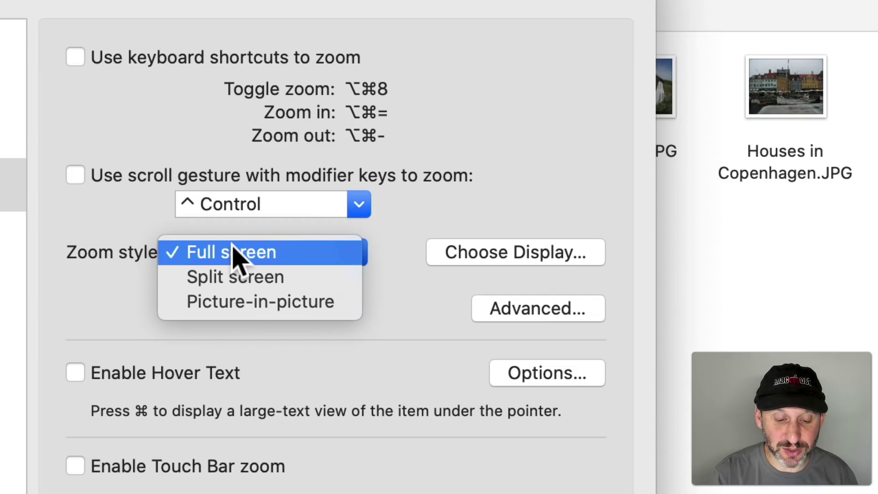
pyautogui.click(463, 259)
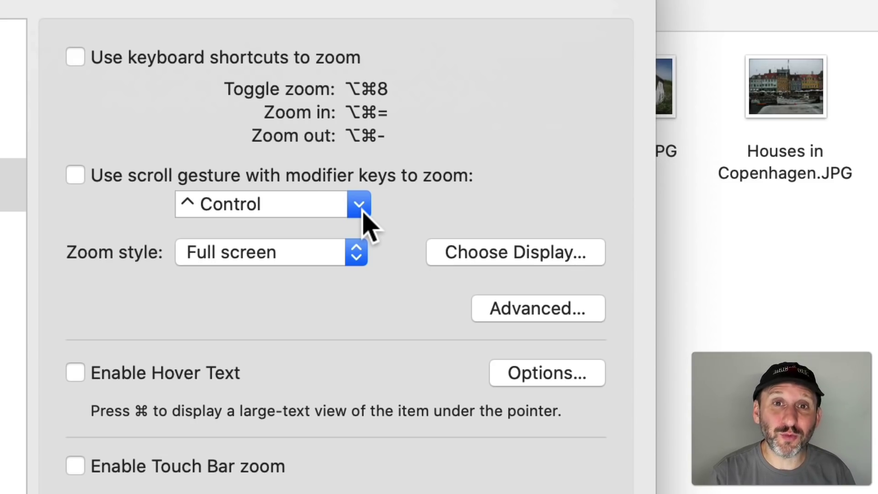
pyautogui.click(154, 365)
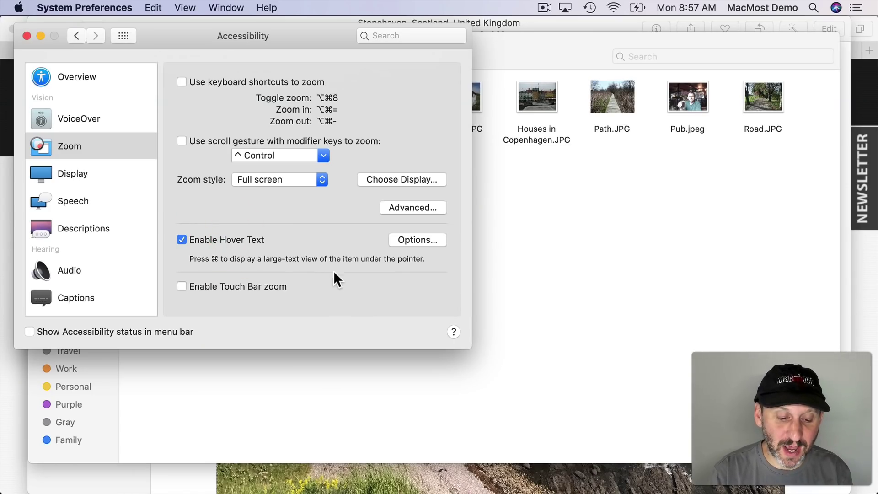
# Show enlarged Hover Text labels for Finder photos and sidebar items, then switch to Photos
pyautogui.press('super')
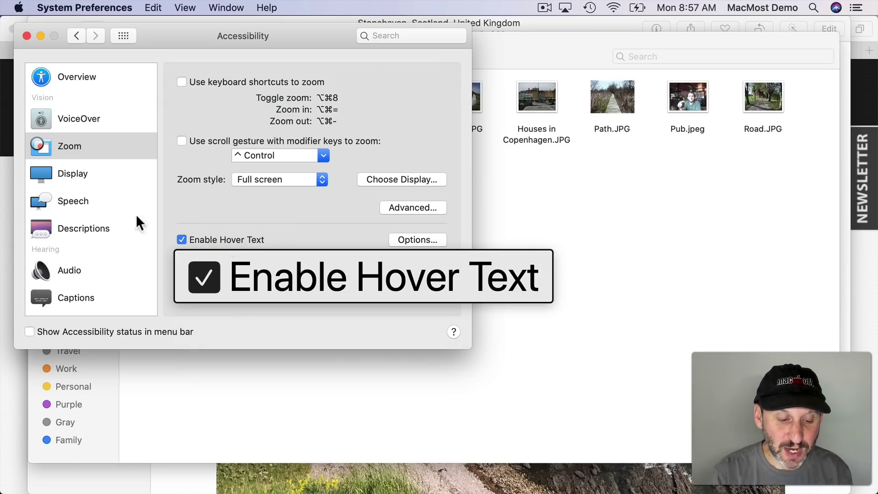
pyautogui.press('super')
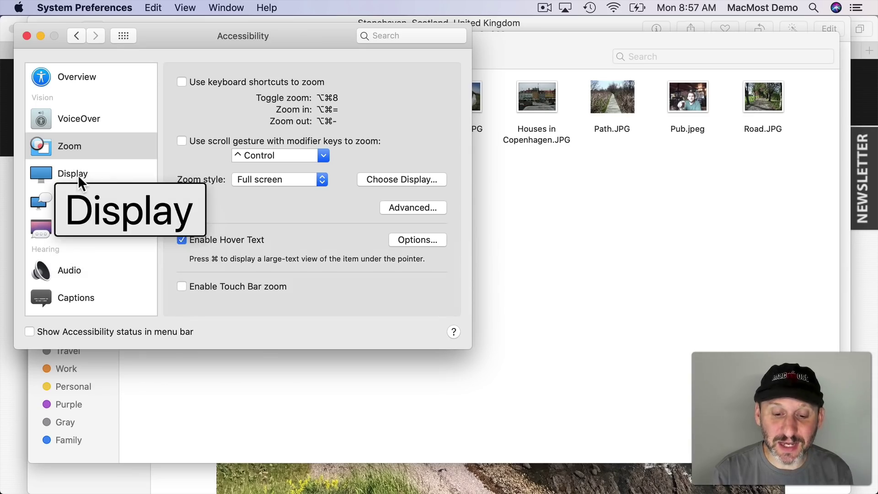
pyautogui.click(556, 191)
pyautogui.press('super')
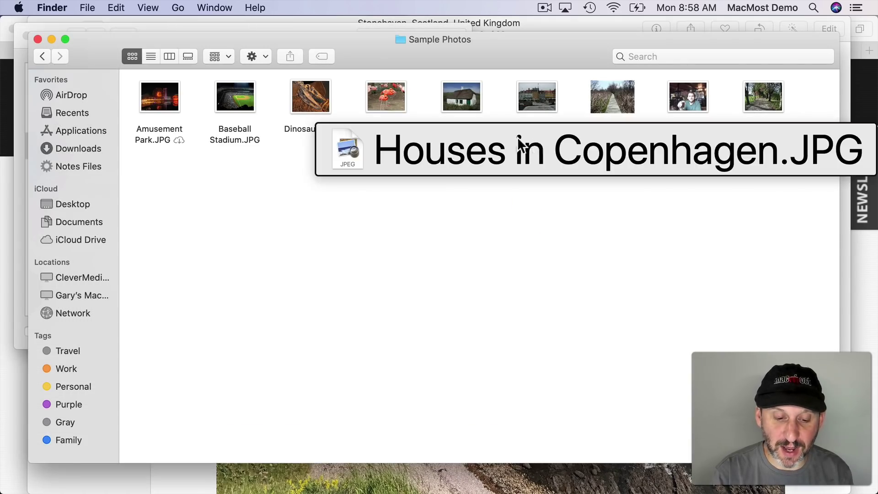
pyautogui.press('super')
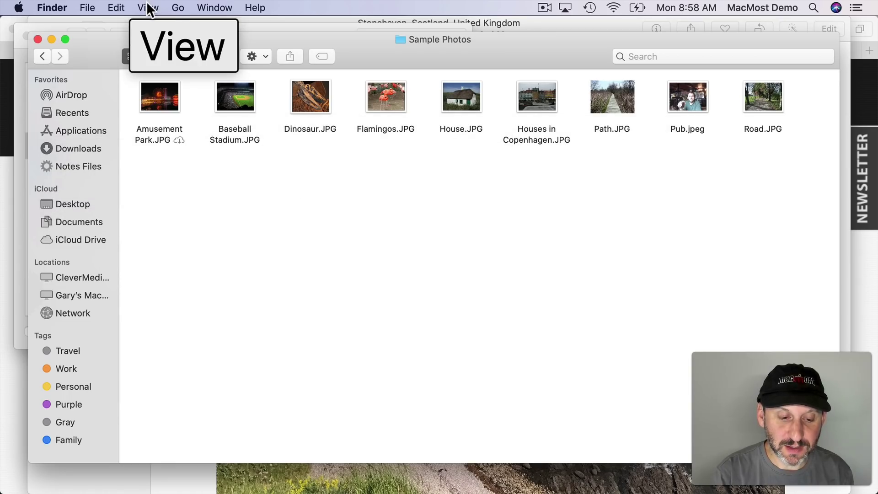
pyautogui.press('super+Tab')
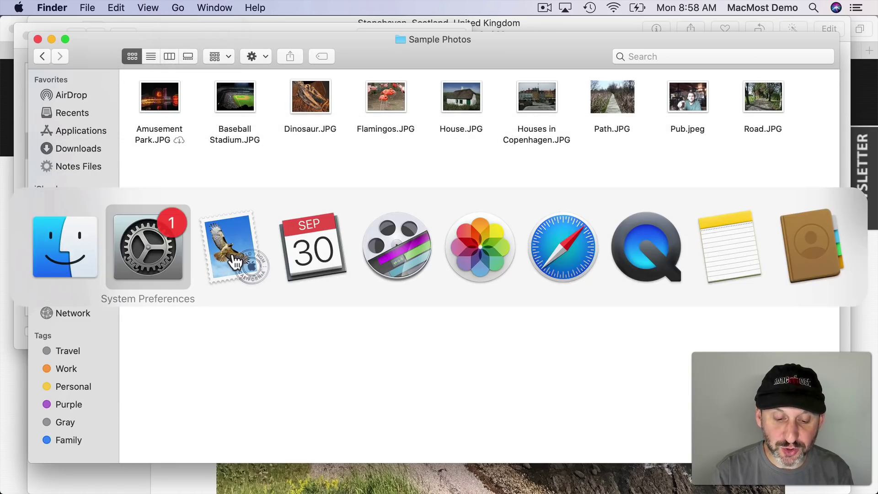
pyautogui.press('super+Tab')
pyautogui.press('super+Tab')
pyautogui.press('super+Tab')
pyautogui.press('super+Tab')
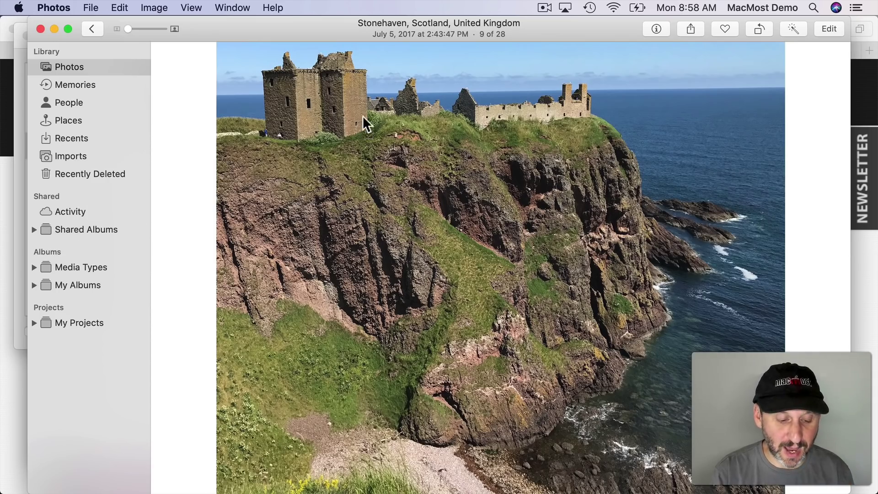
pyautogui.press('super+Tab')
pyautogui.press('super+Tab')
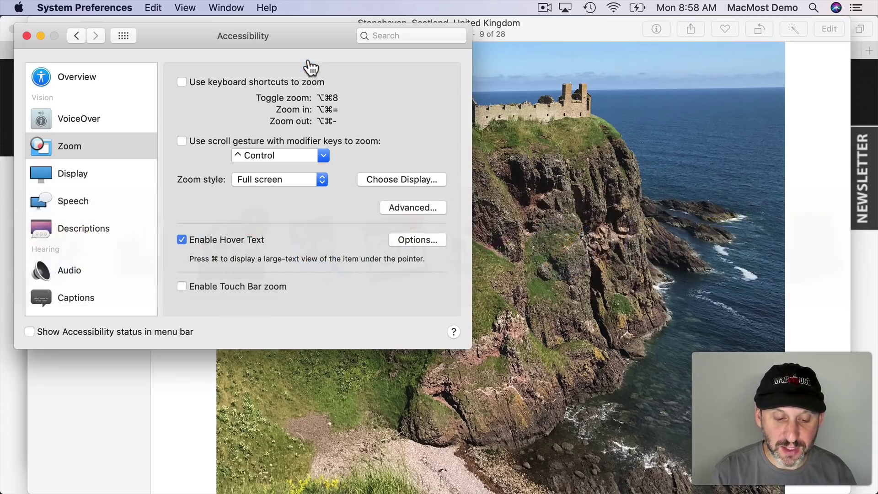
pyautogui.click(402, 238)
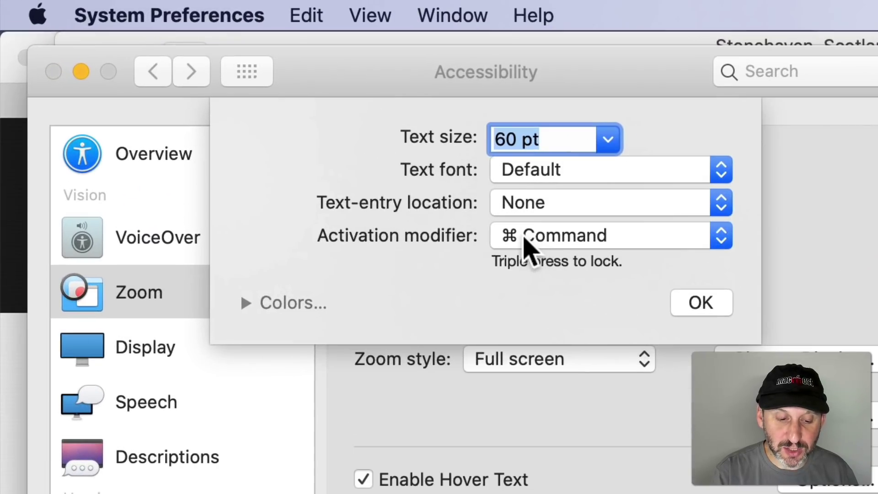
pyautogui.click(533, 210)
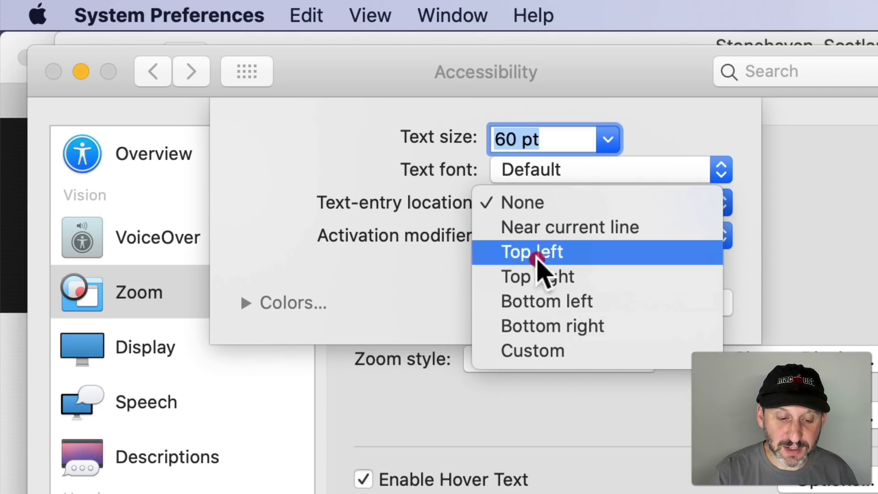
pyautogui.click(375, 172)
pyautogui.click(541, 173)
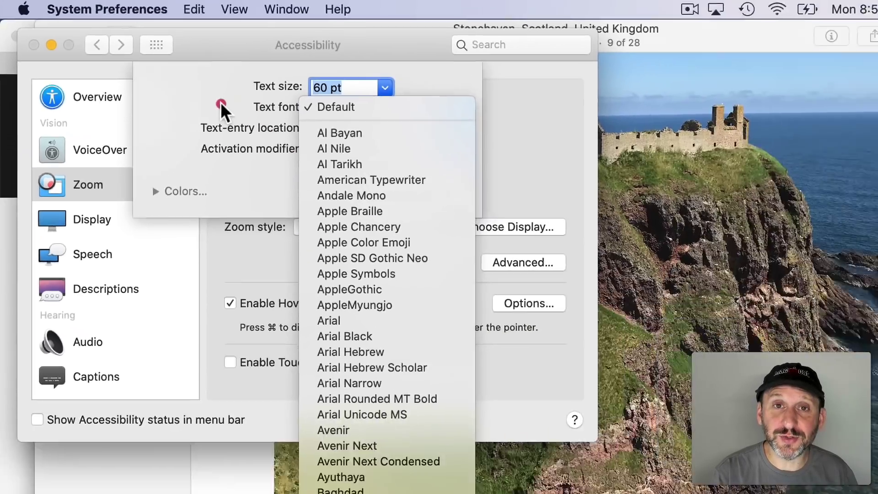
pyautogui.click(439, 216)
pyautogui.press('Escape')
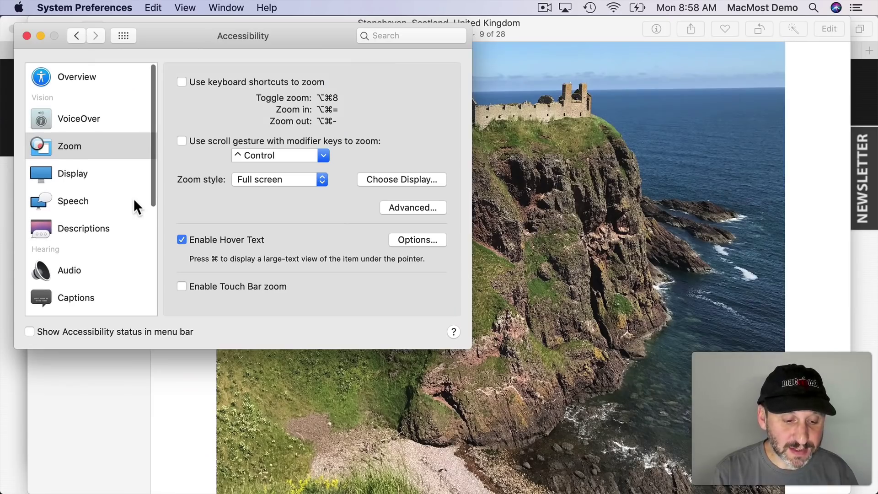
# Enable a Color Tint colour filter with raised intensity and a red-pink tint colour
pyautogui.click(81, 174)
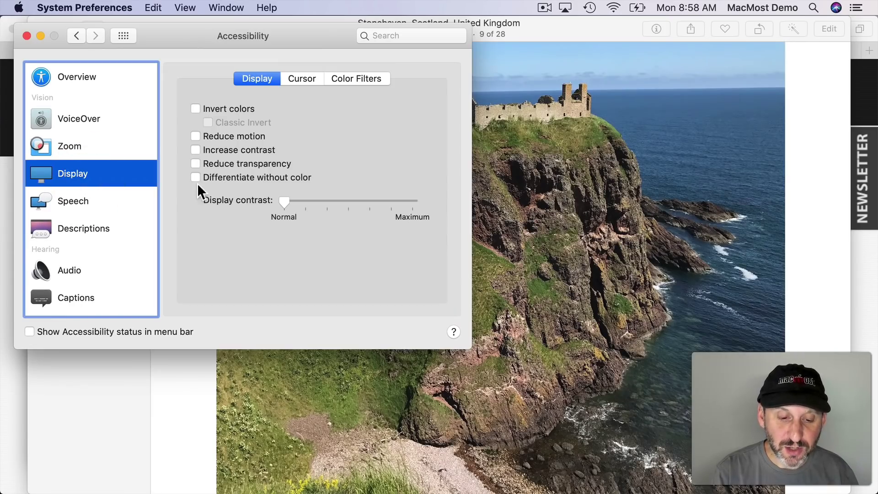
pyautogui.click(349, 81)
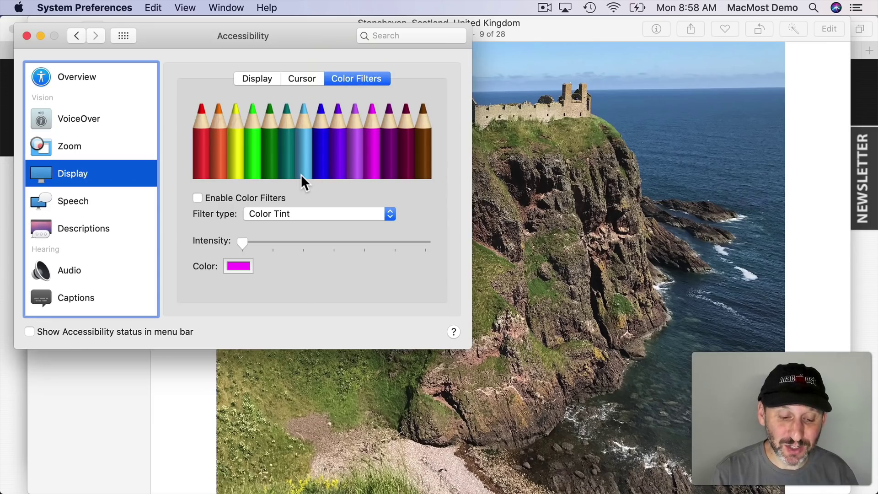
pyautogui.click(215, 199)
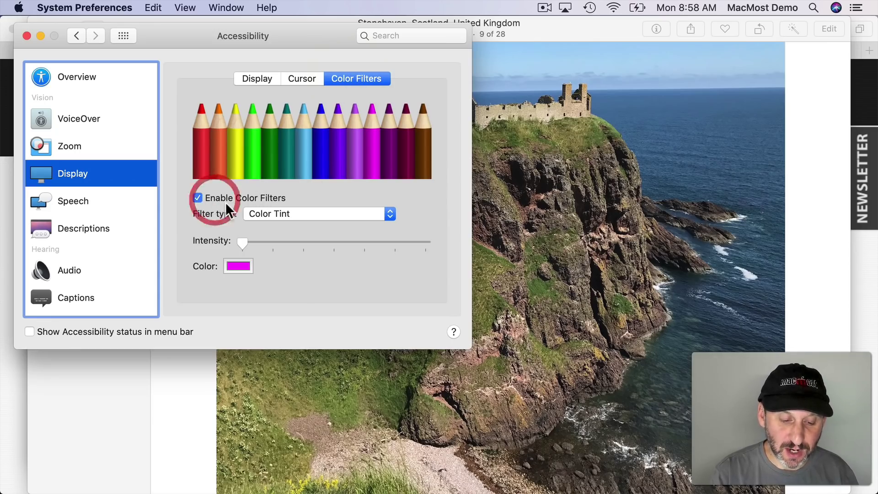
pyautogui.click(265, 213)
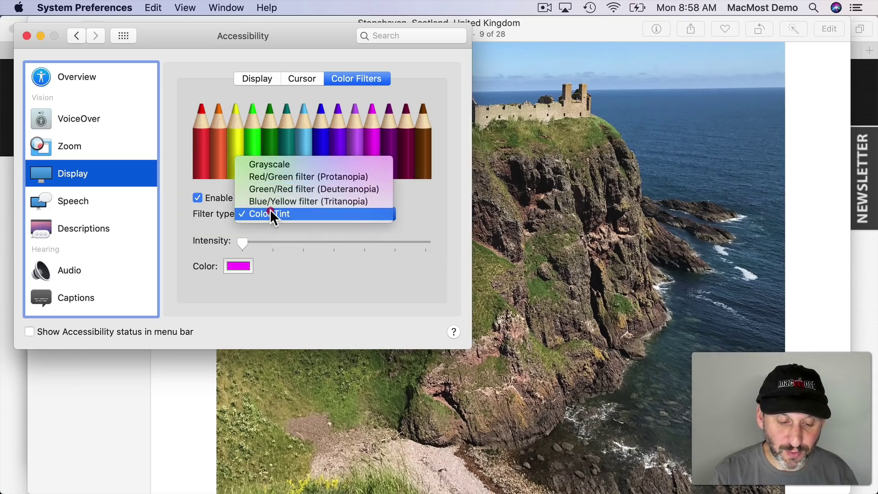
pyautogui.click(274, 211)
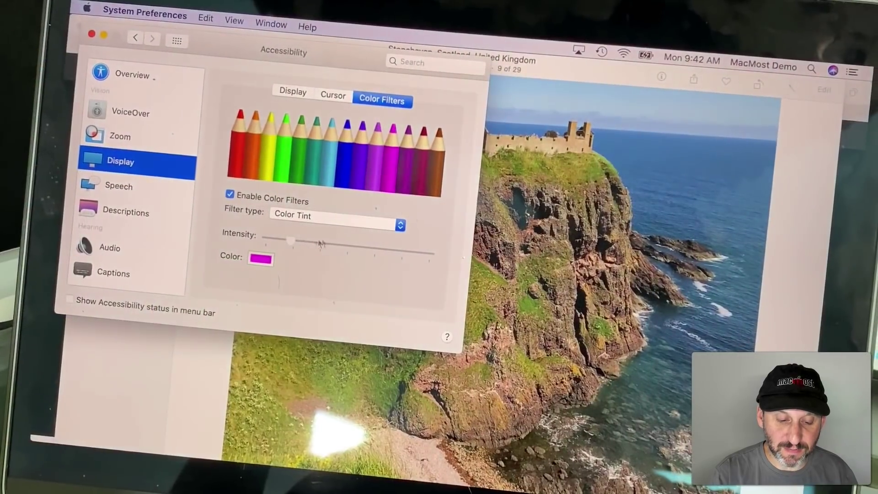
pyautogui.moveTo(297, 242); pyautogui.dragTo(339, 247)
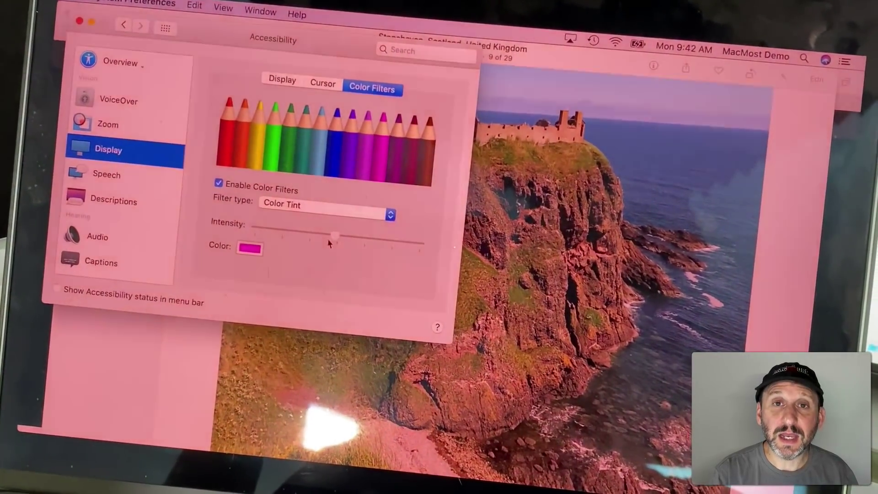
pyautogui.click(255, 251)
pyautogui.moveTo(132, 293); pyautogui.dragTo(80, 272)
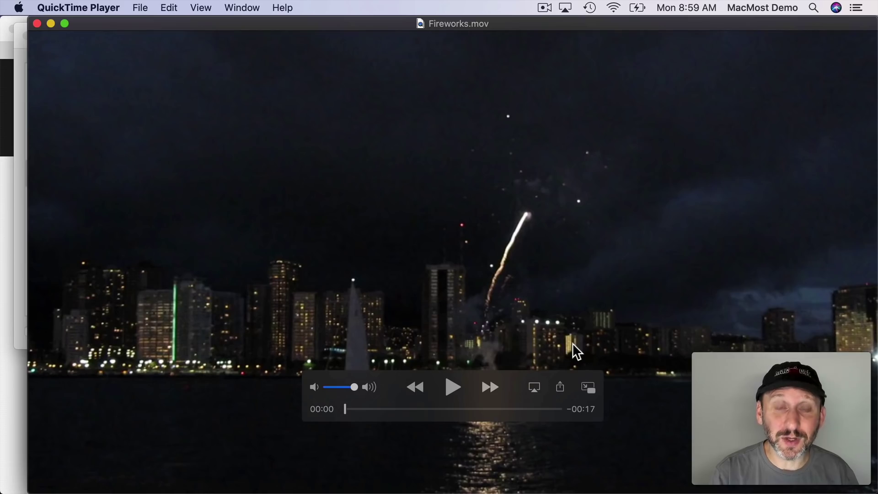
# Float Fireworks.mov in picture-in-picture, move it to the bottom-right, enlarge it, then return it
pyautogui.moveTo(334, 26)
pyautogui.mouseDown()
pyautogui.moveTo(332, 43)
pyautogui.moveTo(325, 28)
pyautogui.mouseUp()
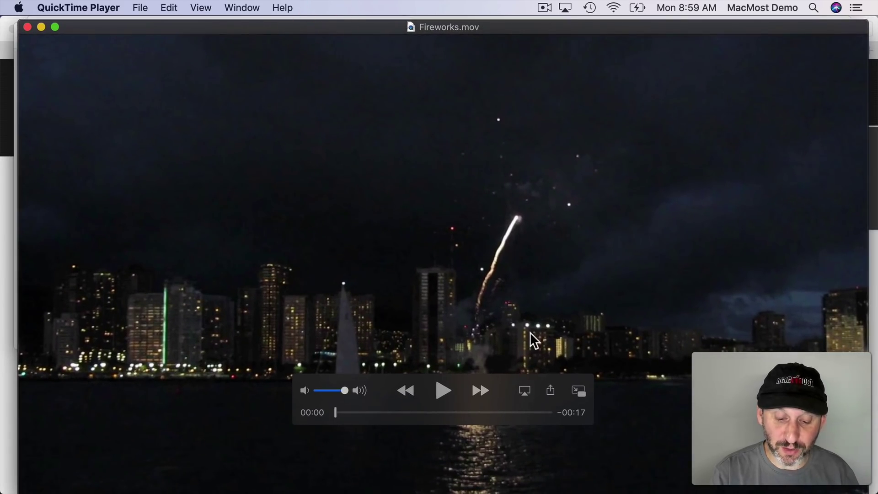
pyautogui.click(580, 392)
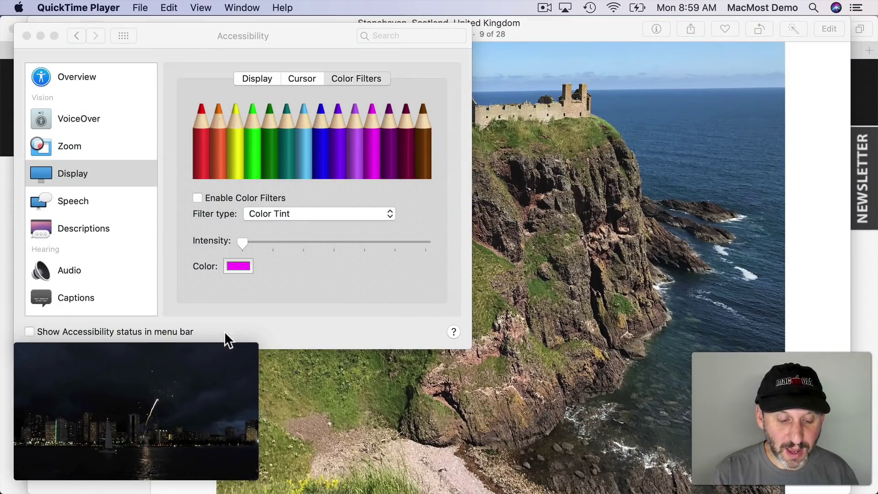
pyautogui.moveTo(215, 345); pyautogui.dragTo(681, 65)
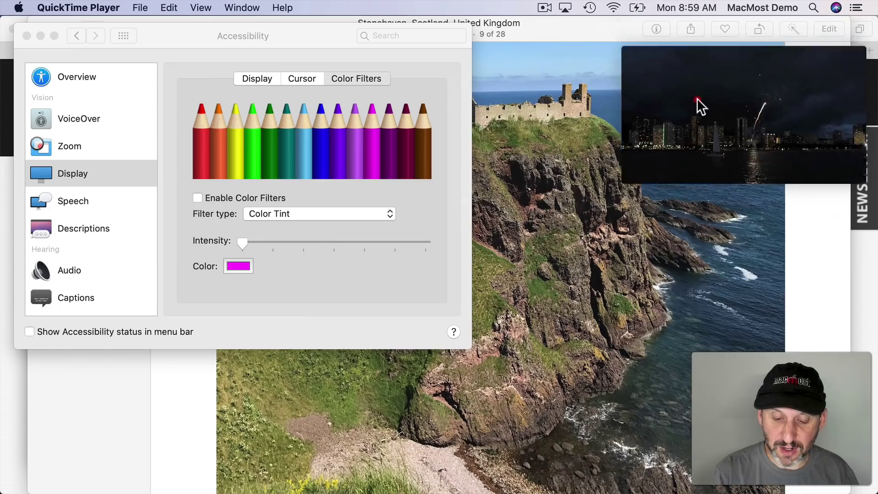
pyautogui.moveTo(695, 104); pyautogui.dragTo(708, 271)
pyautogui.moveTo(619, 343)
pyautogui.mouseDown()
pyautogui.moveTo(565, 310)
pyautogui.moveTo(190, 163)
pyautogui.moveTo(625, 350)
pyautogui.mouseUp()
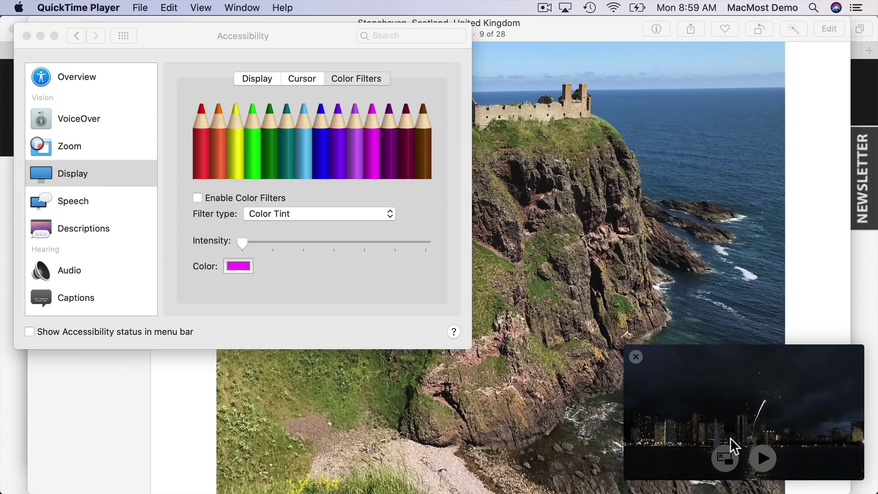
pyautogui.click(728, 457)
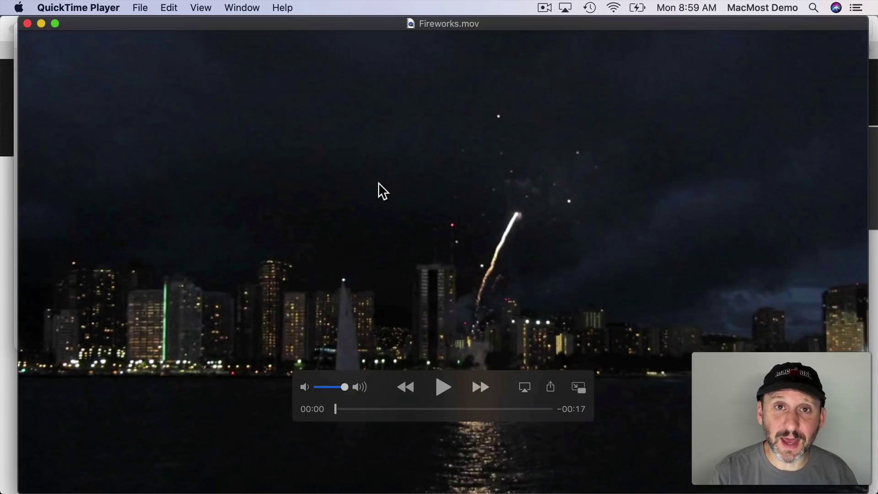
# In Safari, scroll to the Night Mode Photography article video and start playing it
pyautogui.moveTo(266, 492)
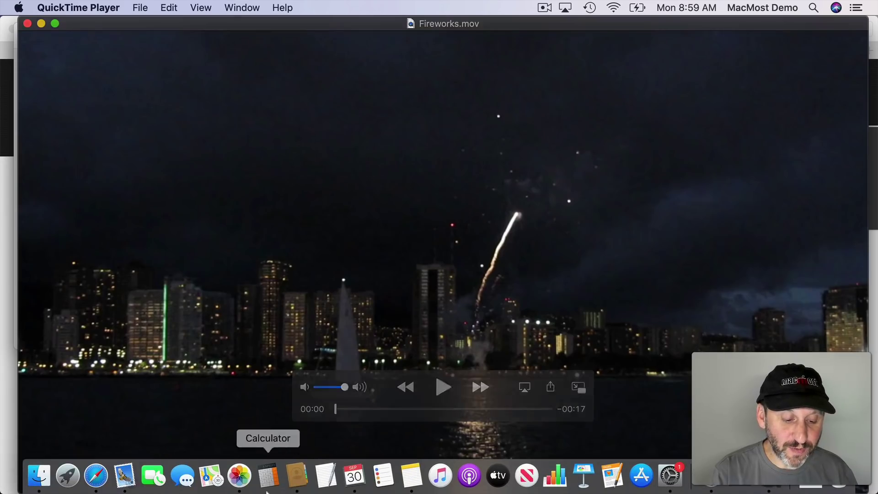
pyautogui.click(98, 480)
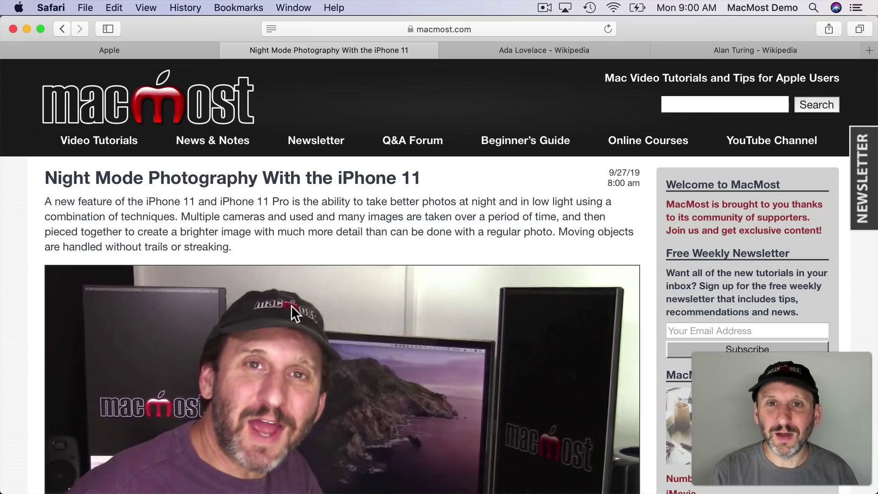
pyautogui.scroll(-4, 293, 313)
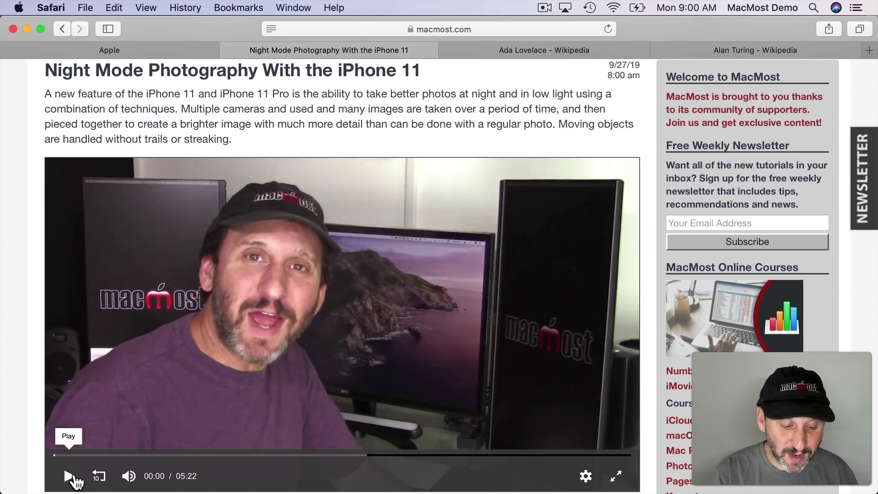
pyautogui.click(70, 476)
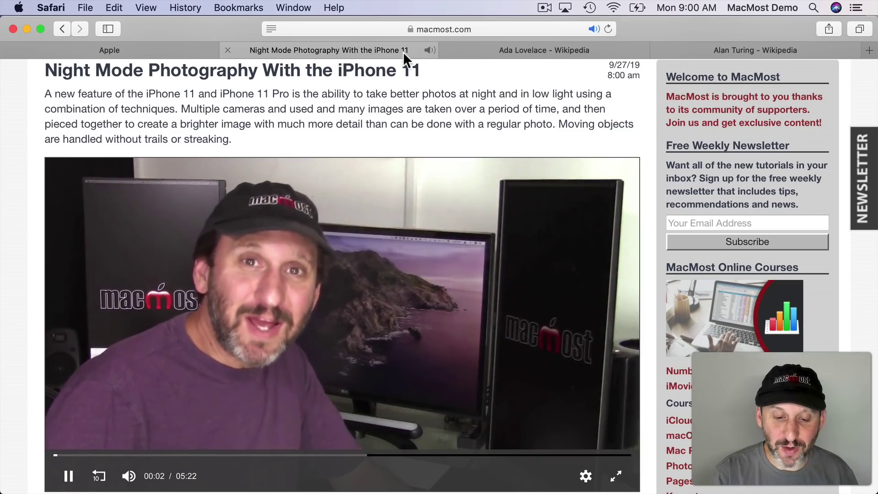
# Move the video into picture in picture at the top-left, then return it to the page and pause
pyautogui.rightClick(432, 51)
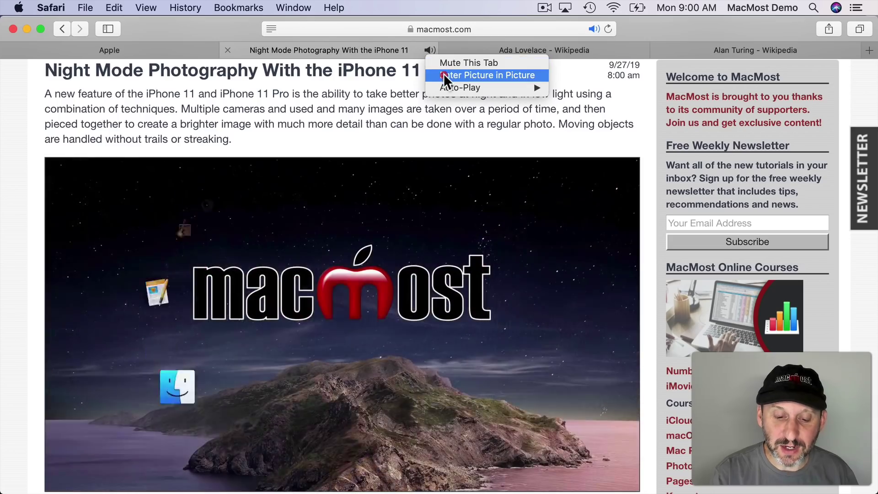
pyautogui.click(443, 74)
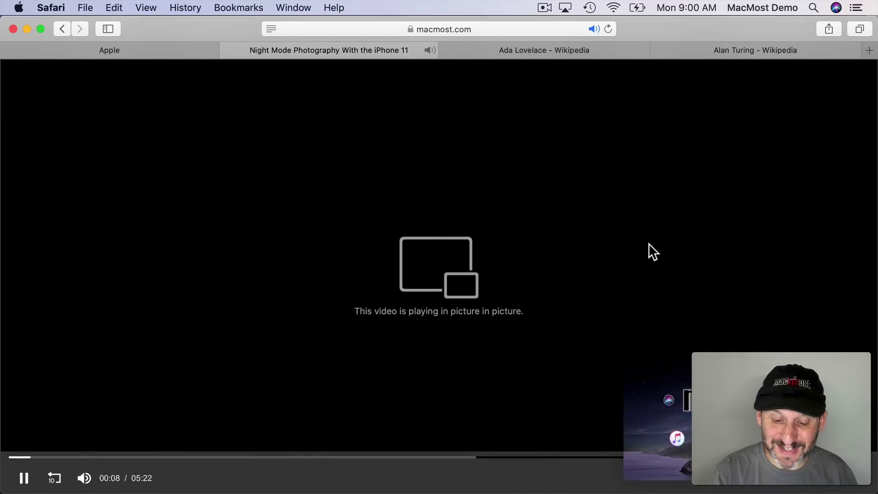
pyautogui.moveTo(665, 359); pyautogui.dragTo(108, 95)
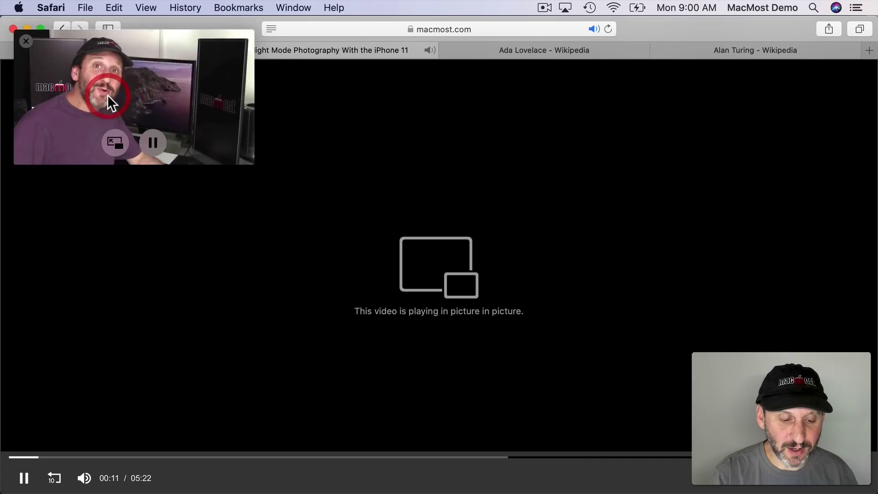
pyautogui.click(116, 143)
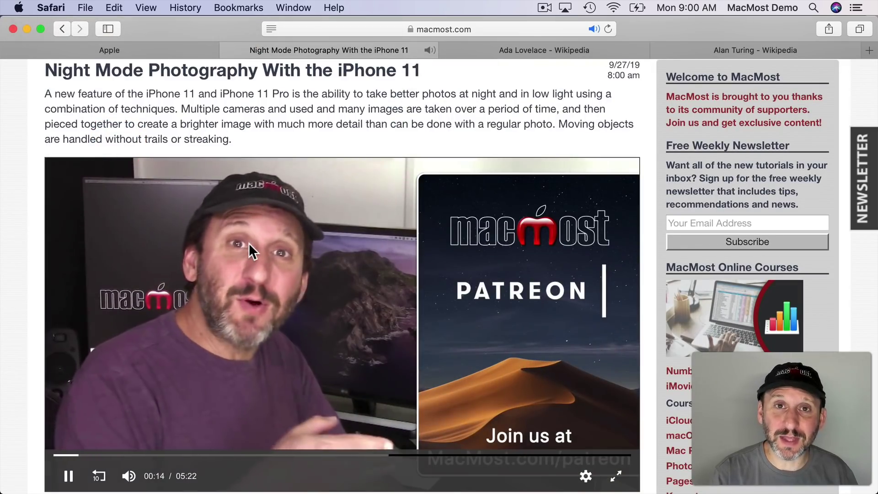
pyautogui.click(194, 268)
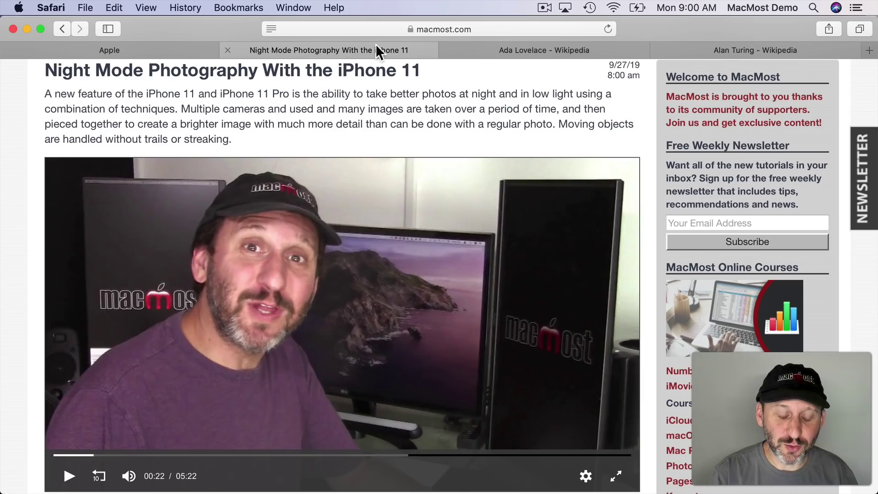
# Search 'ada' in the address bar and switch to the open Ada Lovelace tab
pyautogui.click(433, 28)
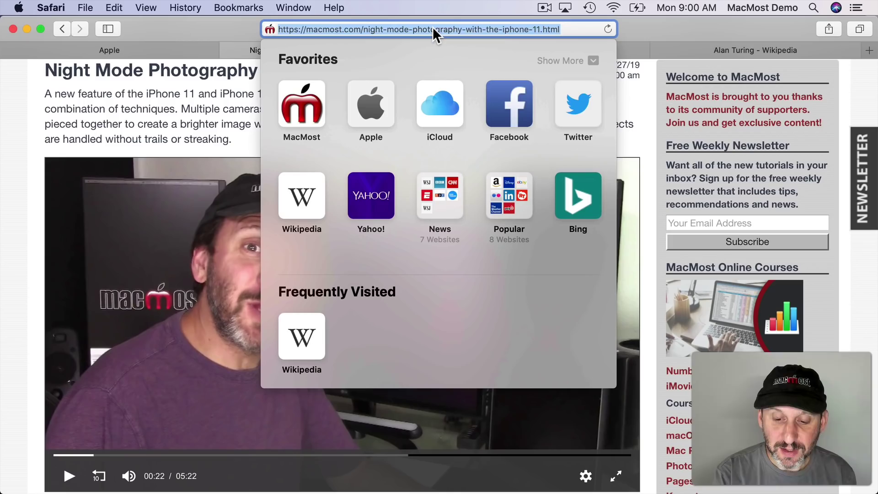
pyautogui.write('ada')
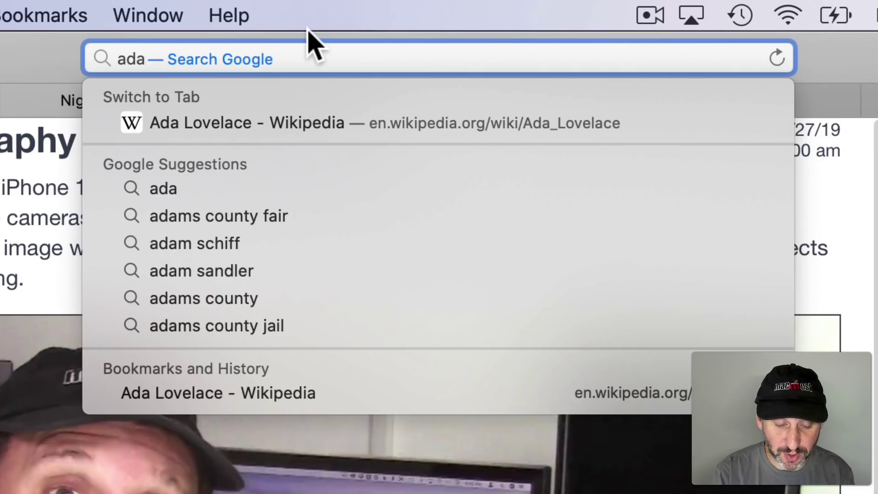
pyautogui.press('super+l')
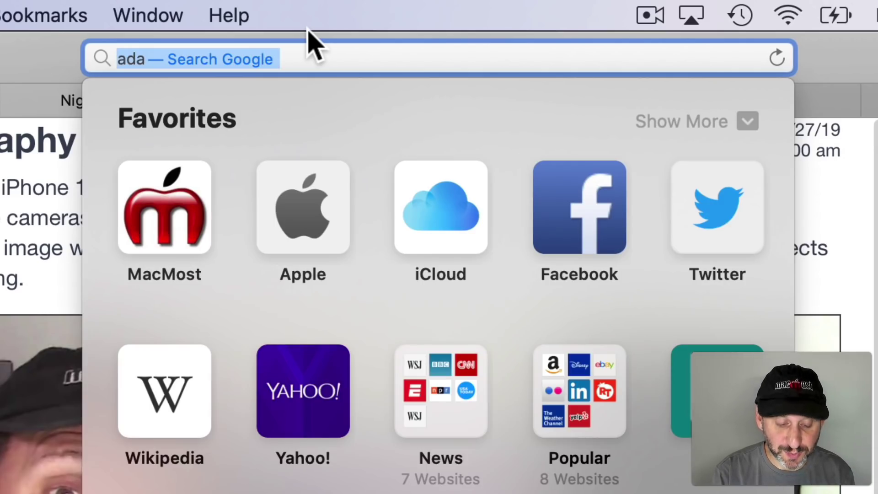
pyautogui.write('ada')
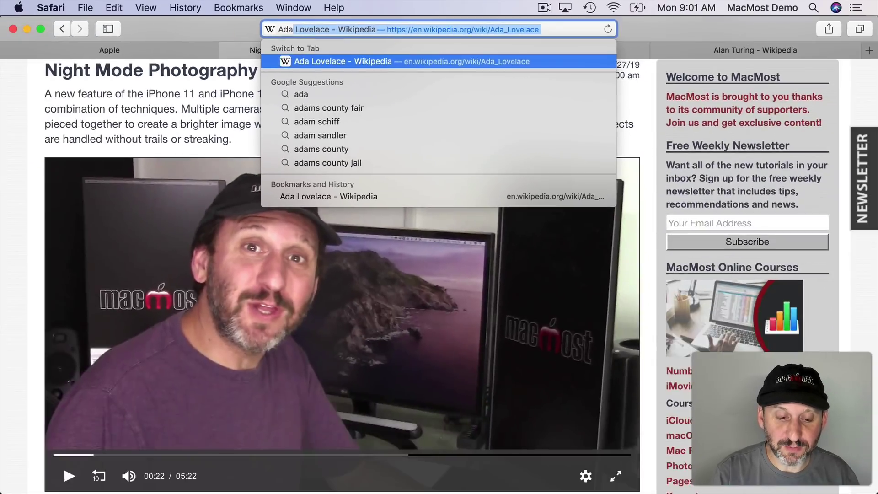
pyautogui.press('Return')
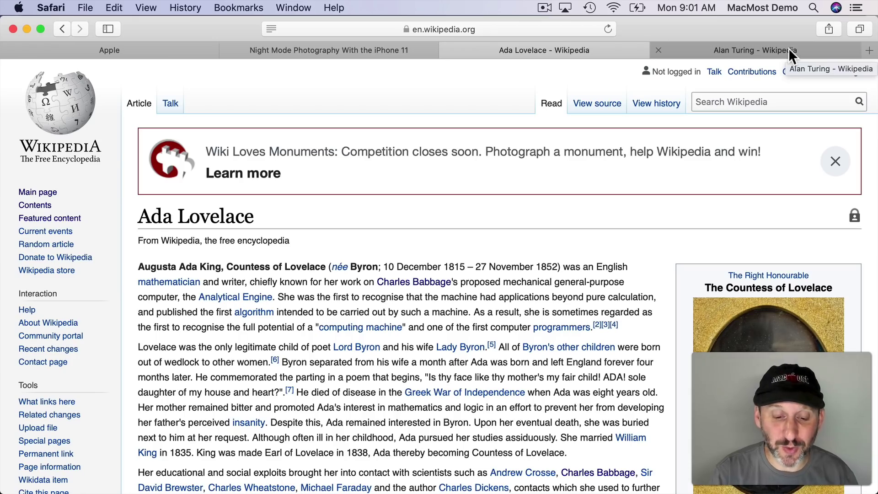
# Search 'apple' in the address bar and switch to the open Apple tab
pyautogui.click(550, 31)
pyautogui.press('BackSpace')
pyautogui.write('apple')
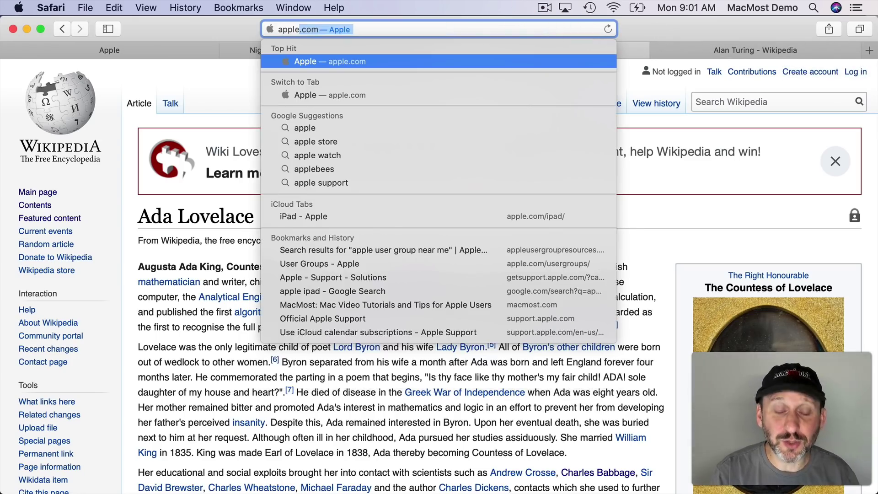
pyautogui.click(319, 96)
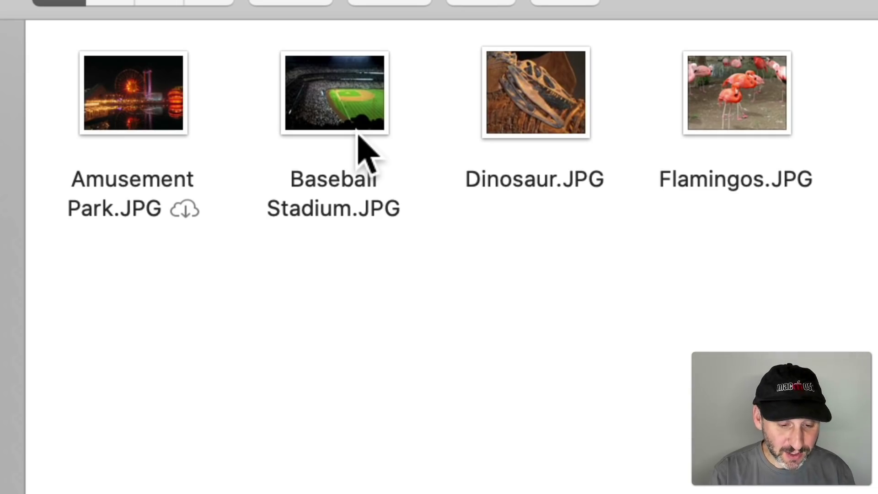
# Remove the local download of Baseball Stadium.JPG, then bring up its options to download it again
pyautogui.rightClick(365, 96)
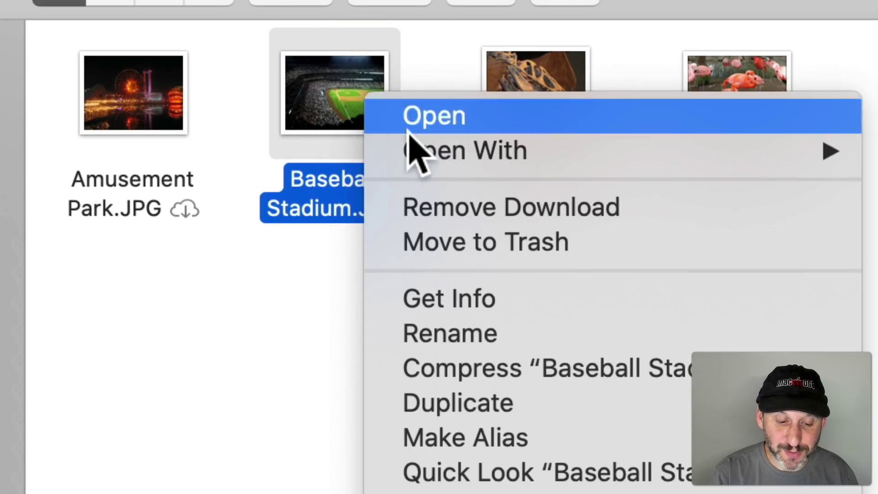
pyautogui.click(459, 218)
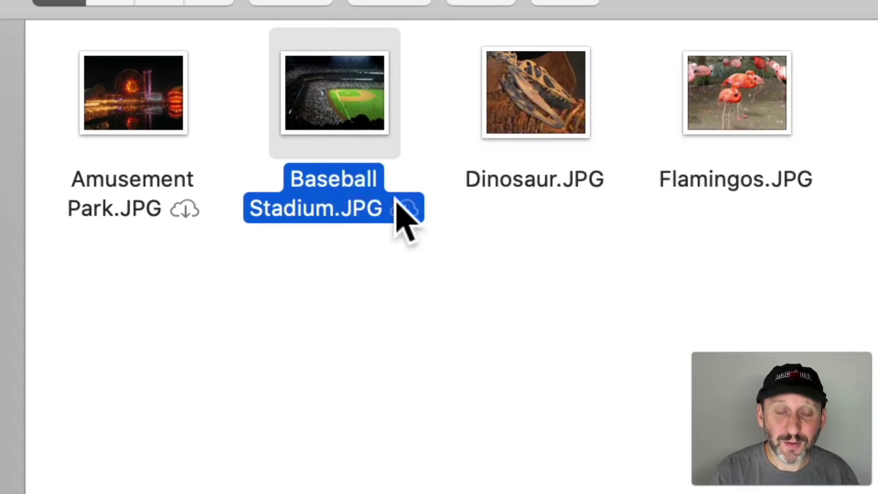
pyautogui.rightClick(362, 112)
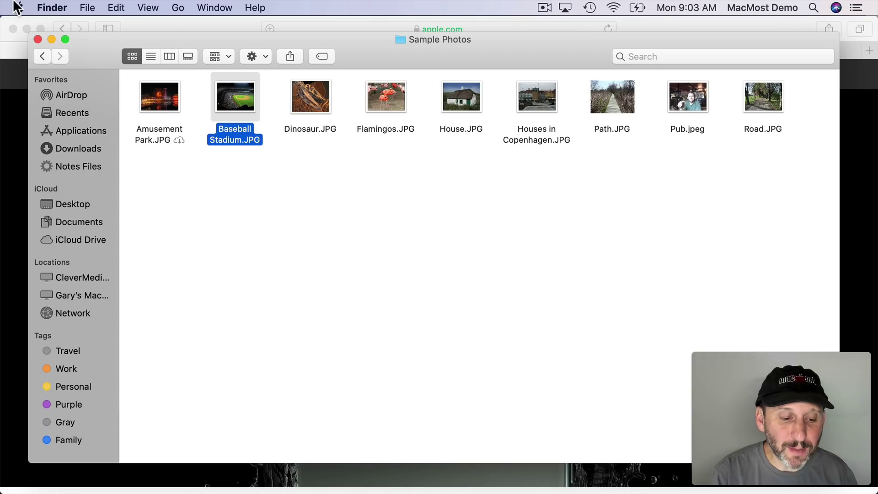
# Open the Apple ID pane and show the linked iPad Air 2's details, running iOS 12.4
pyautogui.click(17, 5)
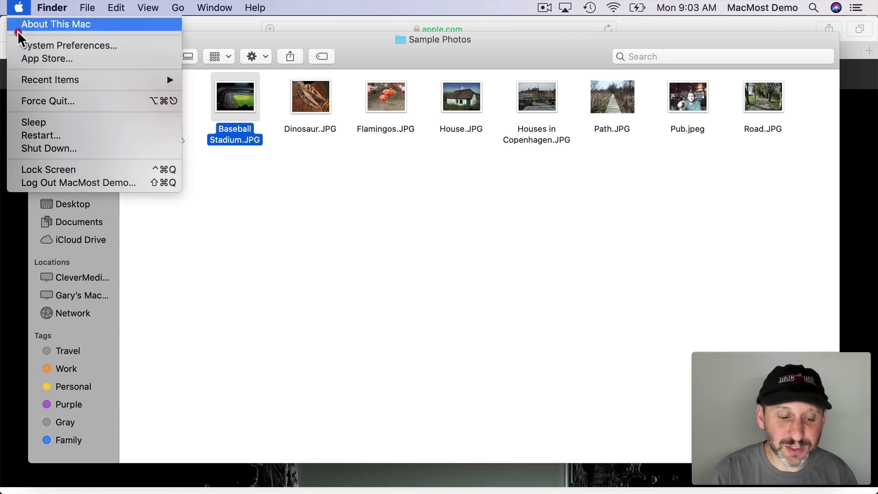
pyautogui.click(20, 42)
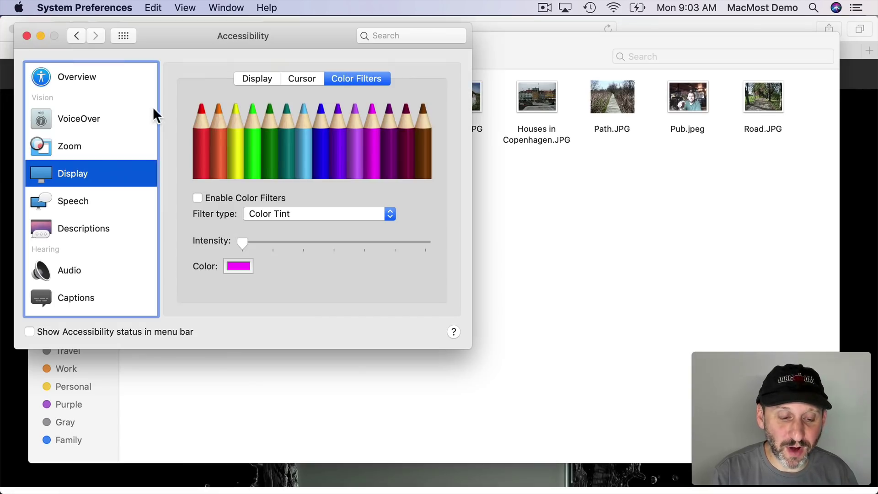
pyautogui.click(121, 43)
pyautogui.click(386, 78)
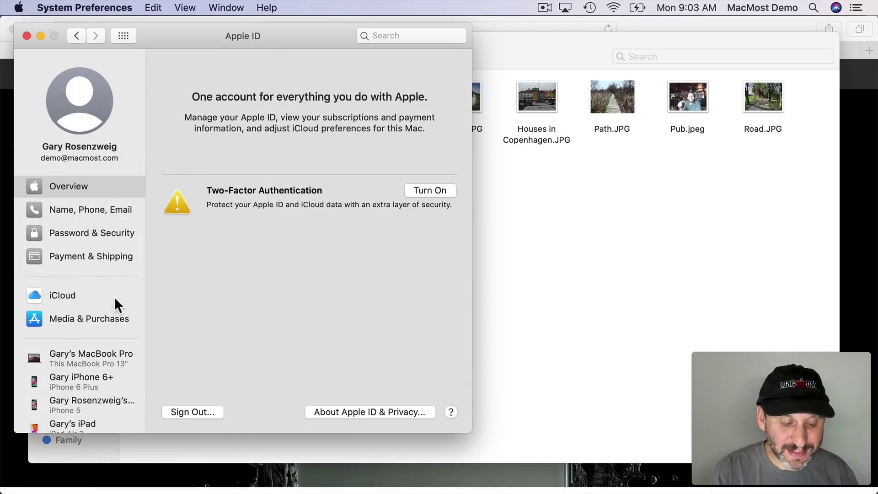
pyautogui.scroll(-4, 87, 373)
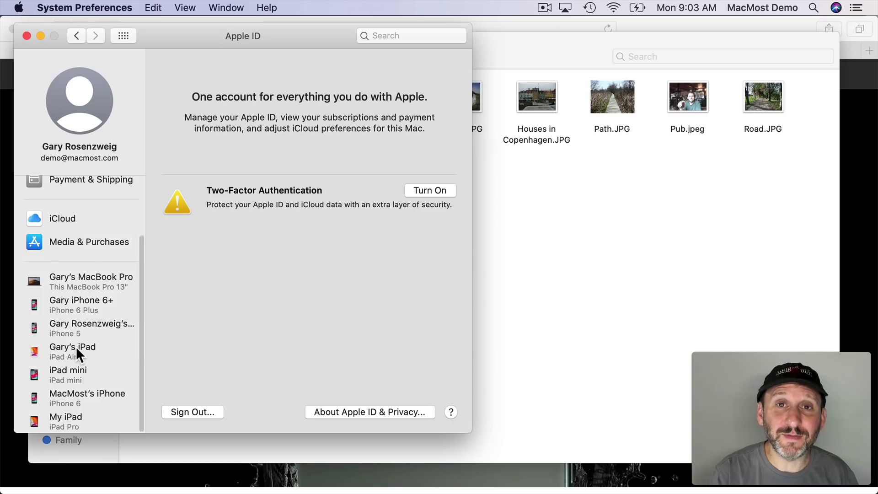
pyautogui.click(84, 347)
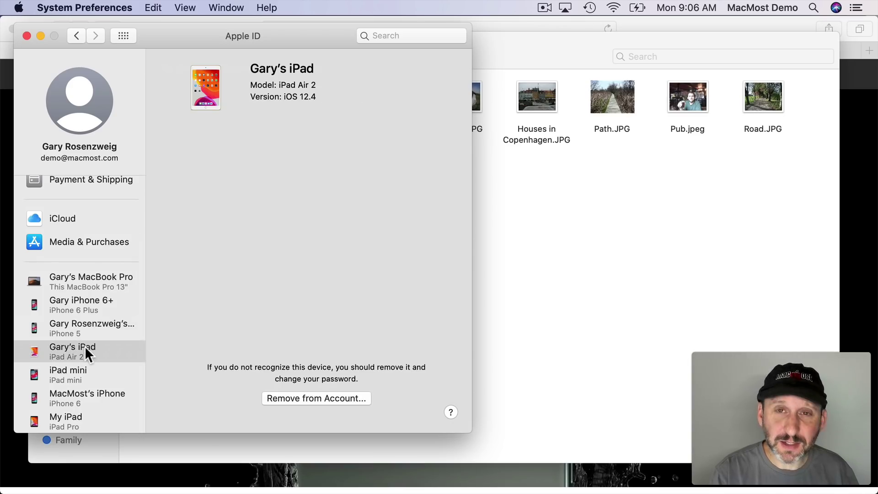